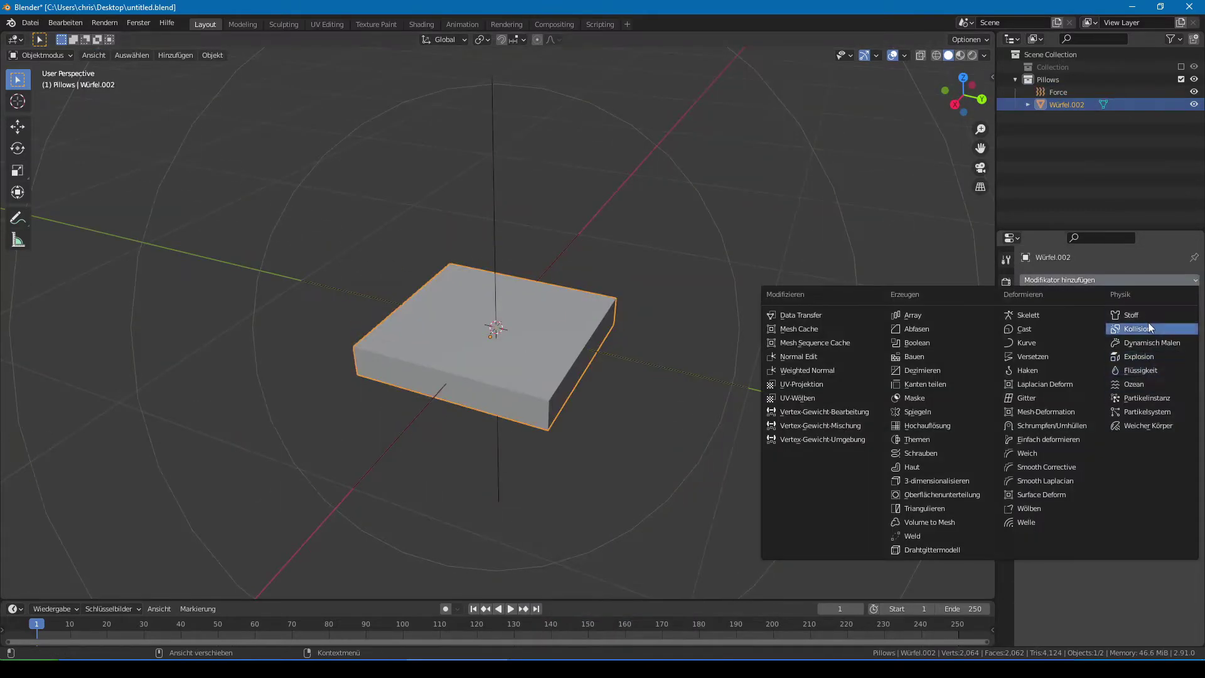
Add Collision physics to the cushion cube
click(1151, 327)
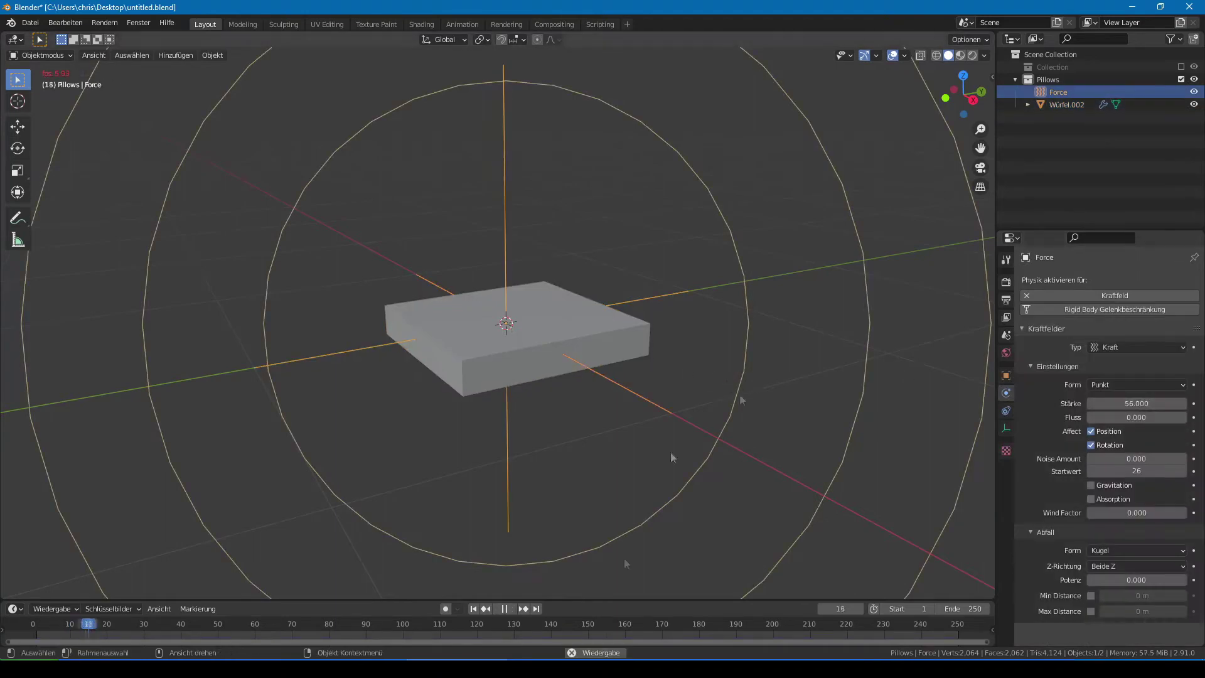
Inspect the cushion slab's cloth settings and reset the simulation to the first frame
middle_drag(703, 349, 656, 357)
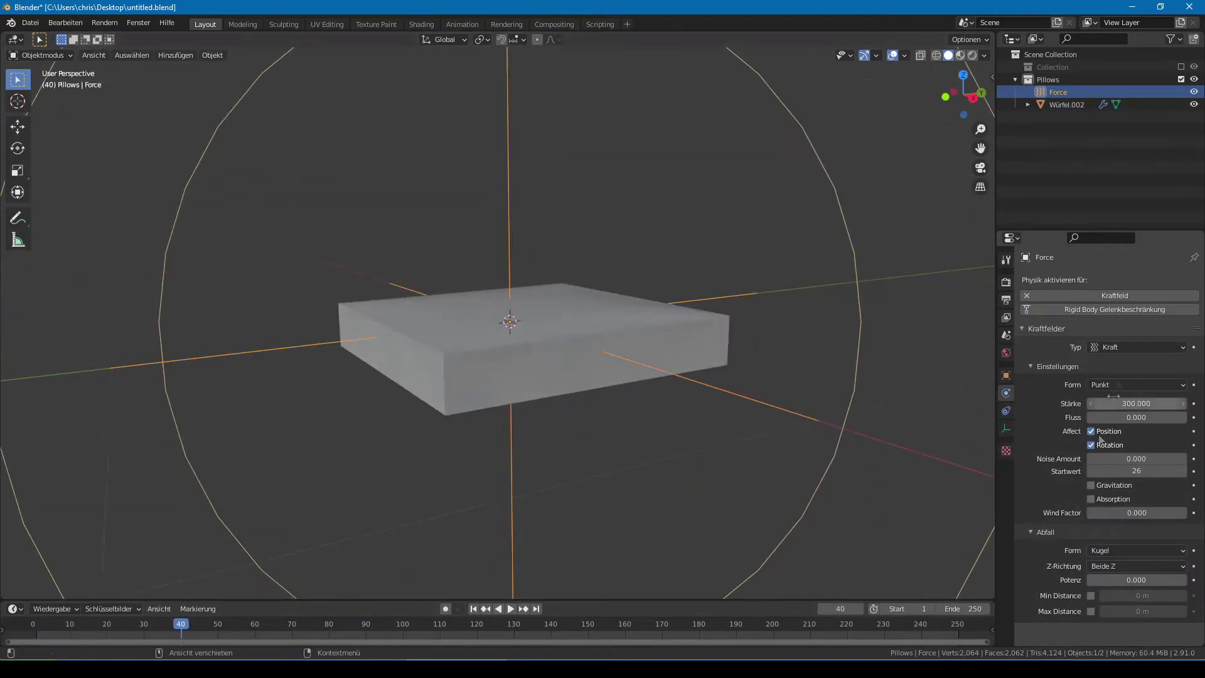
click(723, 372)
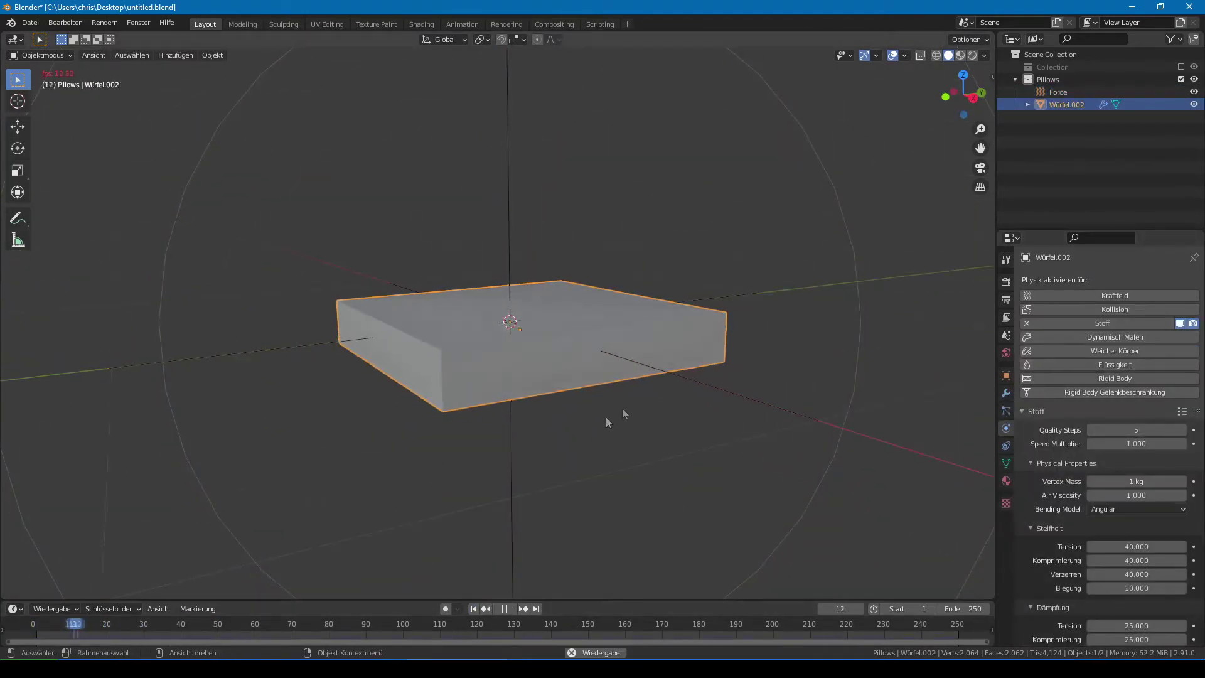
scroll(1104, 440, down, 4)
key(space)
mouse_move(646, 419)
middle_down()
mouse_move(808, 419)
mouse_move(878, 465)
middle_up()
key(Escape)
mouse_move(635, 456)
middle_down()
mouse_move(586, 424)
mouse_move(685, 420)
middle_up()
Reposition the cushion's origin from its object menu and replay the cloth simulation
right_click(587, 424)
key(Escape)
right_click(584, 358)
mouse_move(579, 340)
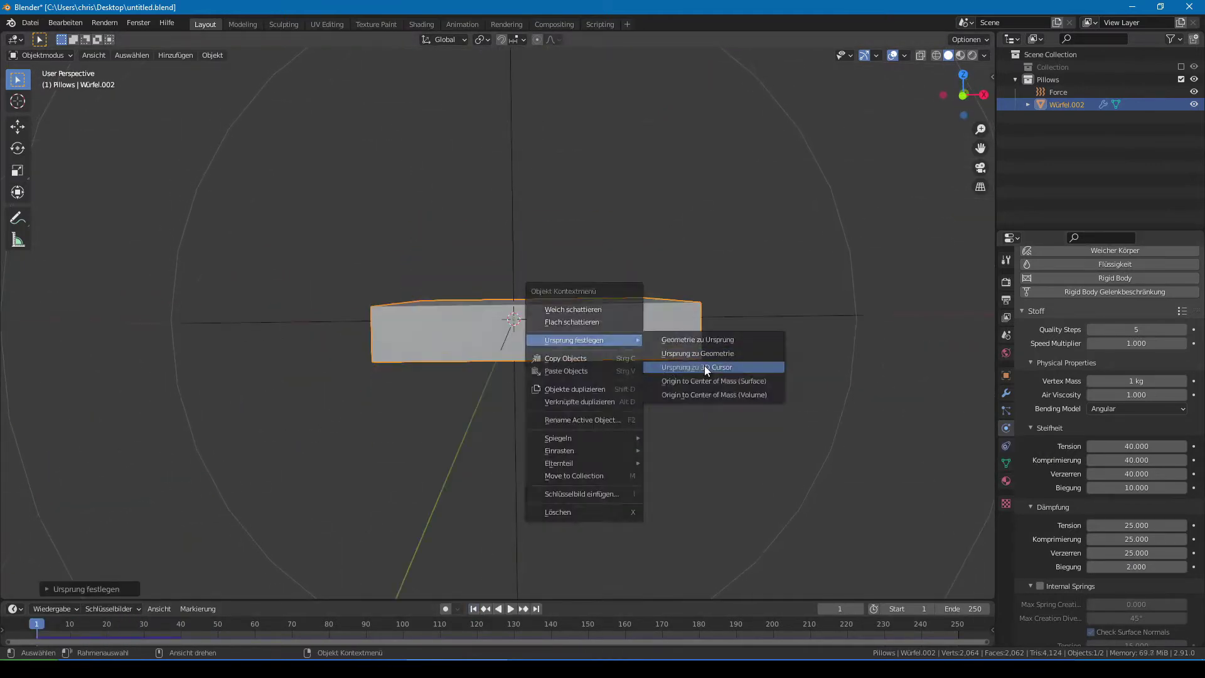
key(Escape)
key(space)
mouse_move(624, 310)
middle_down()
mouse_move(573, 464)
mouse_move(496, 434)
middle_up()
Check the Force field and the cushion, then view the cushion's mesh data settings
click(514, 454)
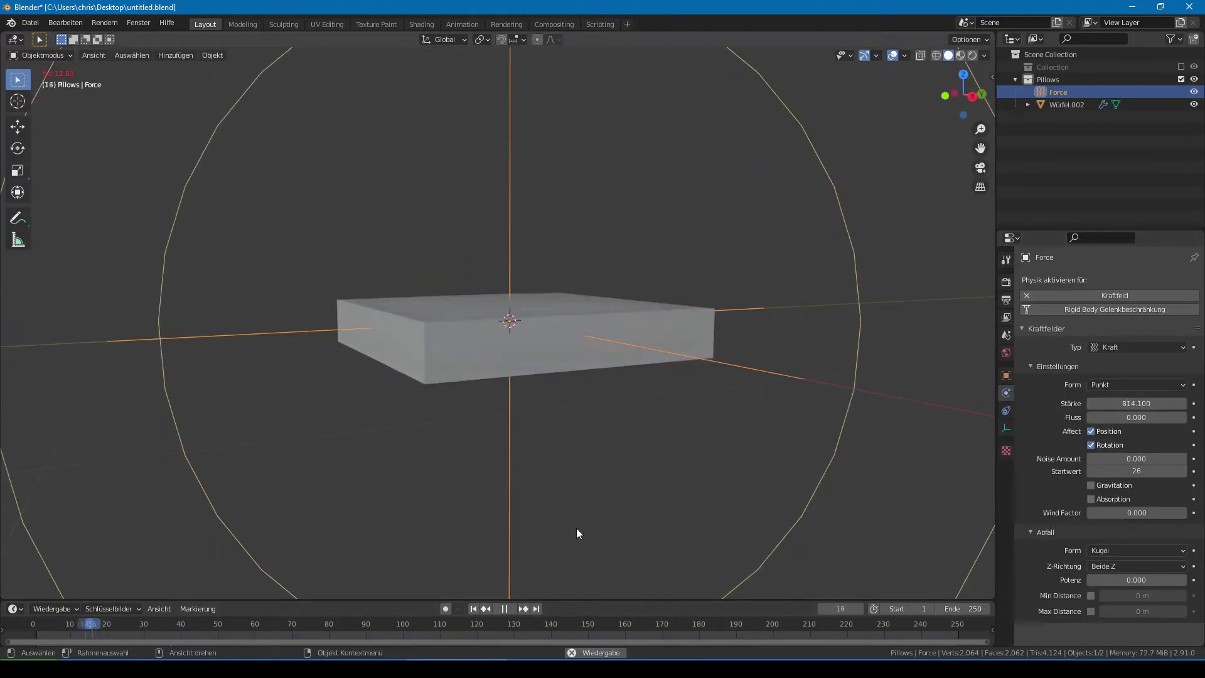
middle_drag(577, 533, 740, 462)
right_click(627, 382)
key(Escape)
click(628, 348)
key(space)
click(1006, 463)
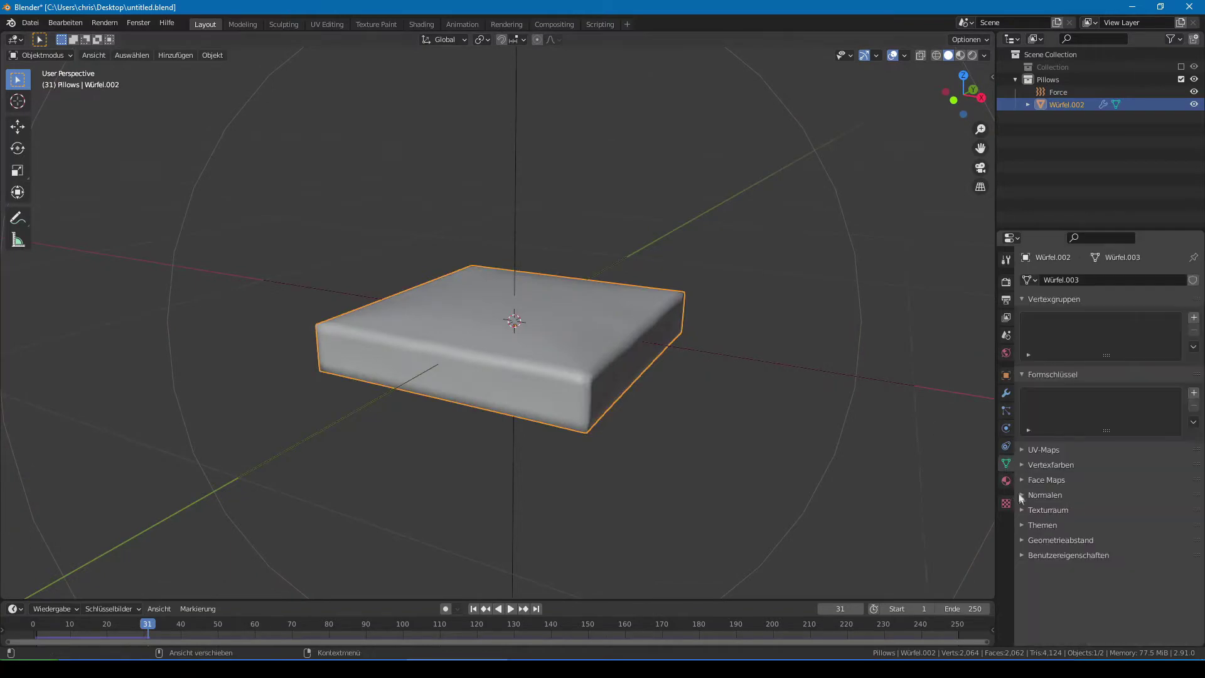
Add a Displace modifier to the cushion with strength -0.01
click(1006, 393)
click(1112, 285)
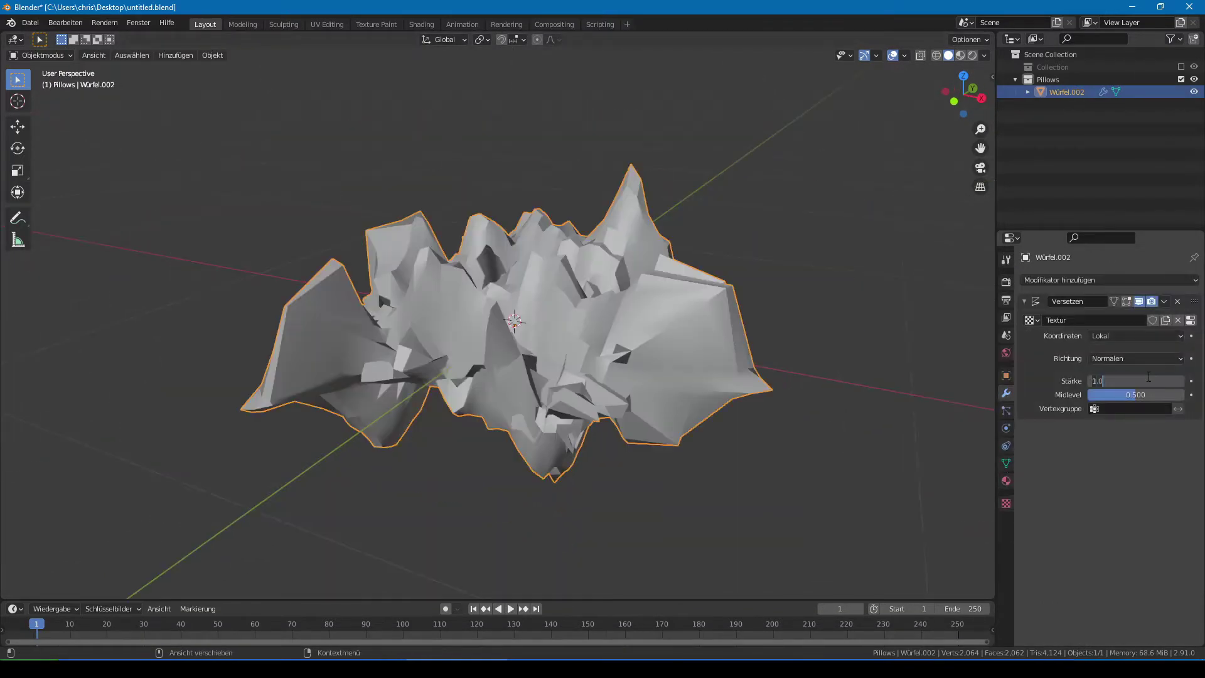
key(BackSpace)
key(BackSpace)
key(BackSpace)
text(-0.01)
key(Return)
Select an edge loop around the slab in Edit Mode, then add a bolster cylinder
key(Tab)
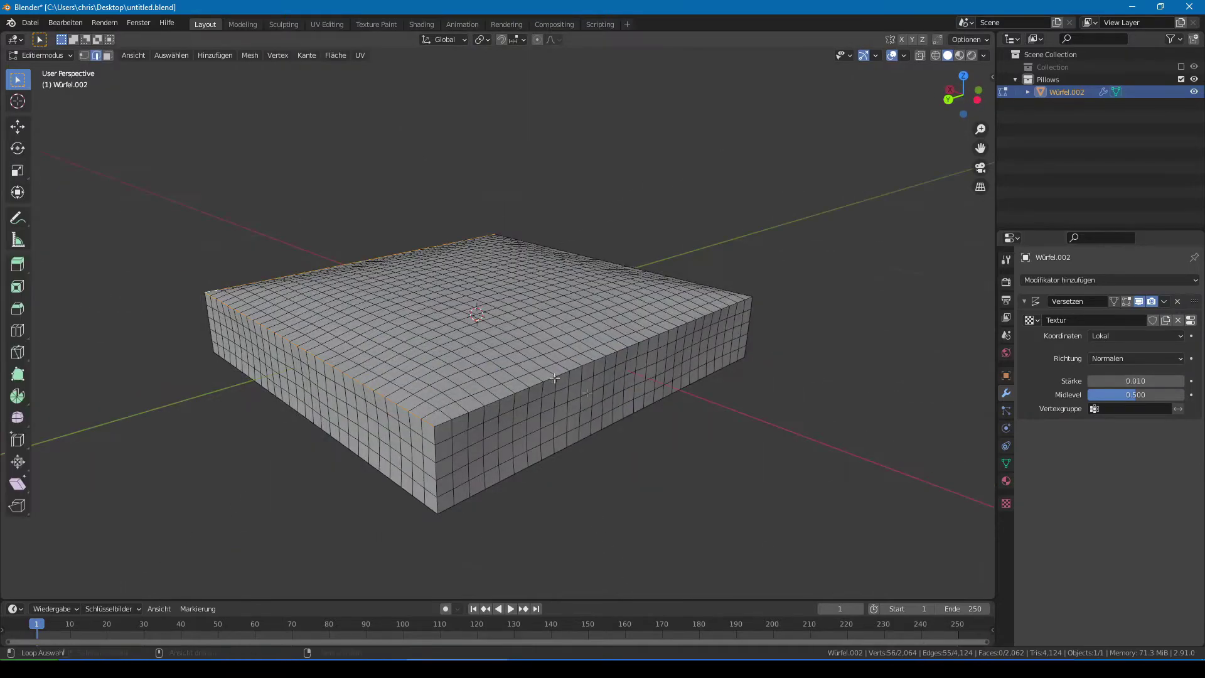
middle_drag(649, 384, 607, 362)
alt+click(607, 362)
mouse_move(475, 395)
middle_down()
mouse_move(683, 450)
mouse_move(15, 288)
middle_up()
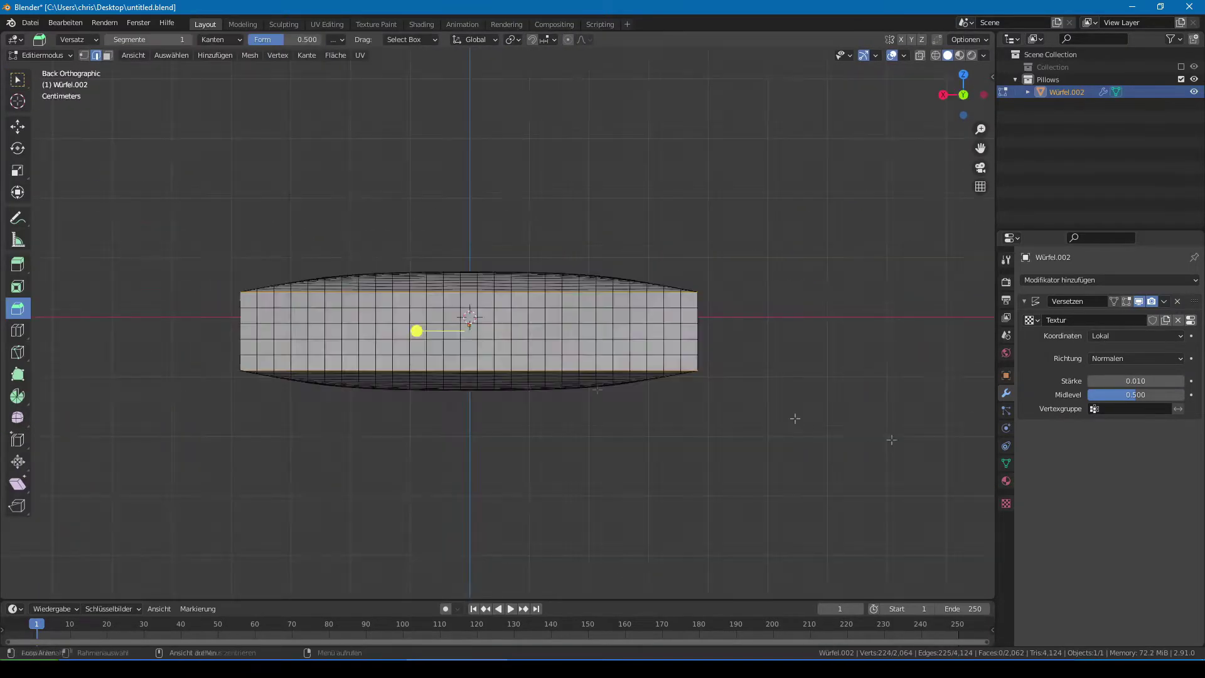
middle_drag(604, 456, 692, 392)
key(Tab)
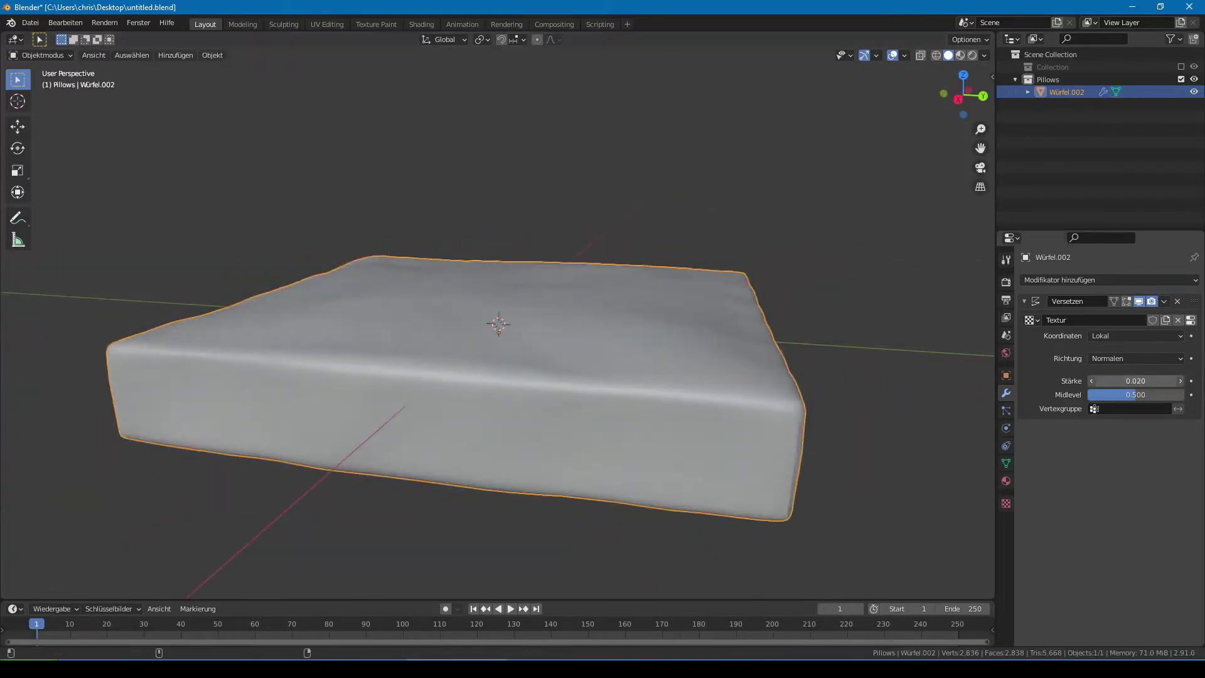
mouse_move(836, 341)
middle_down()
mouse_move(747, 376)
mouse_move(1193, 377)
middle_up()
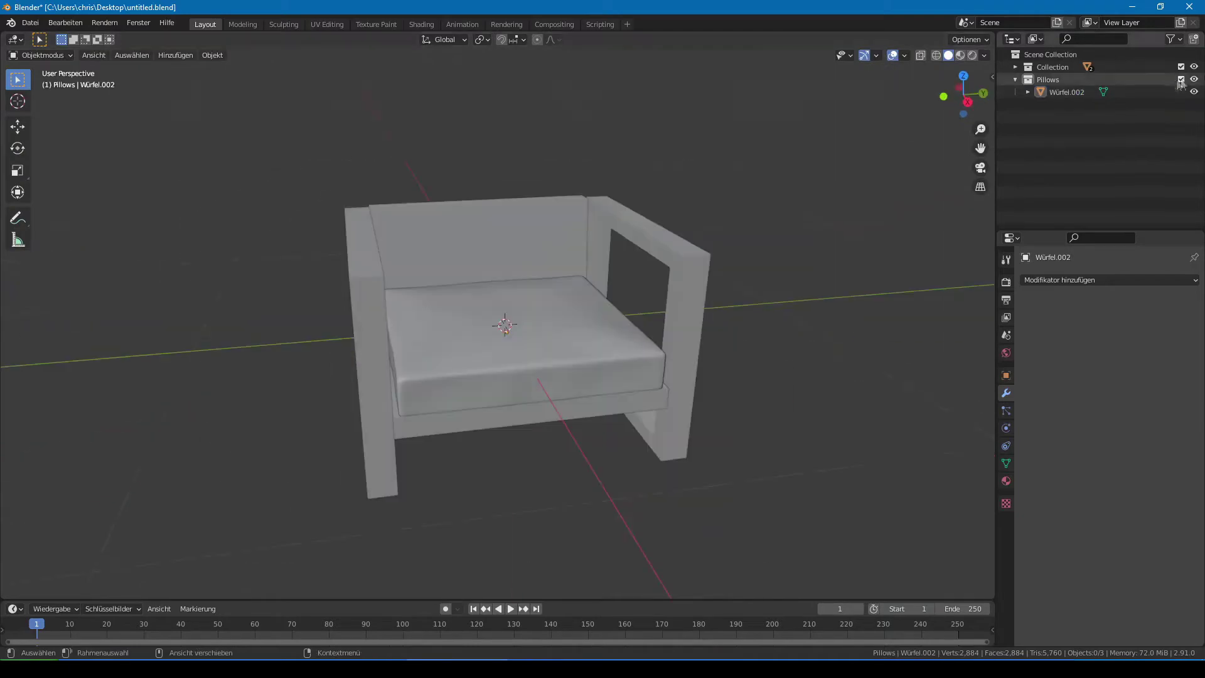
key(shift+a)
click(904, 150)
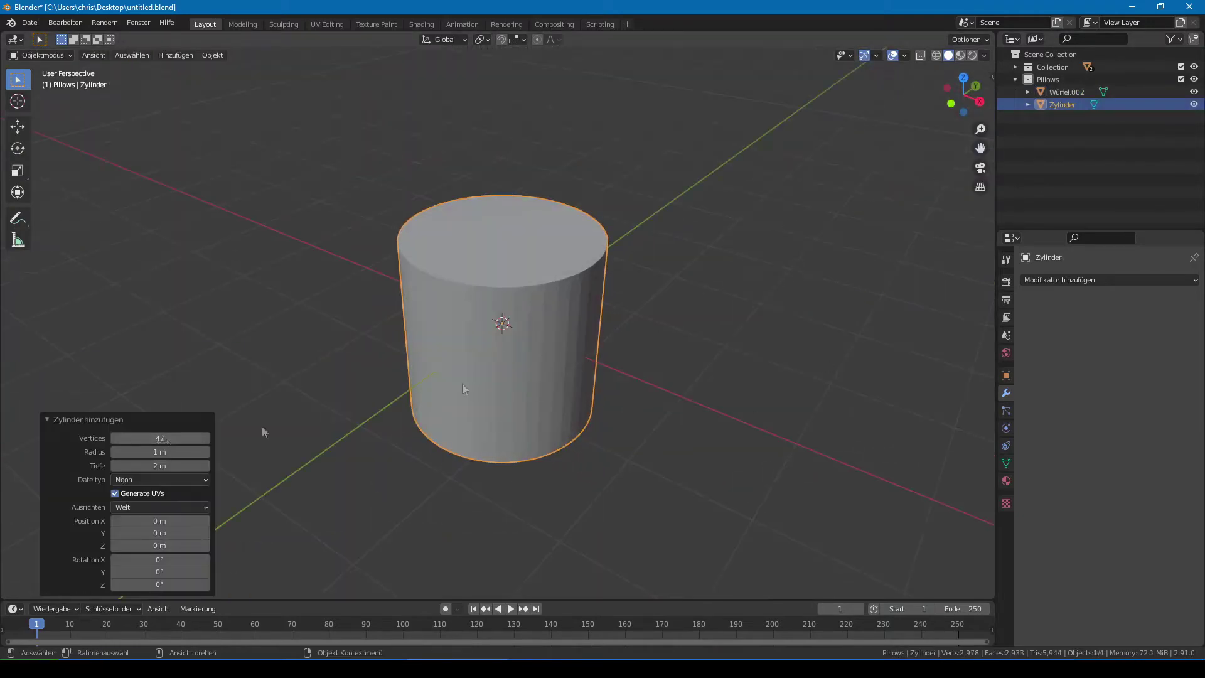
Scale the cylinder into a bolster inside the chair, add a force field, and save
key(s)
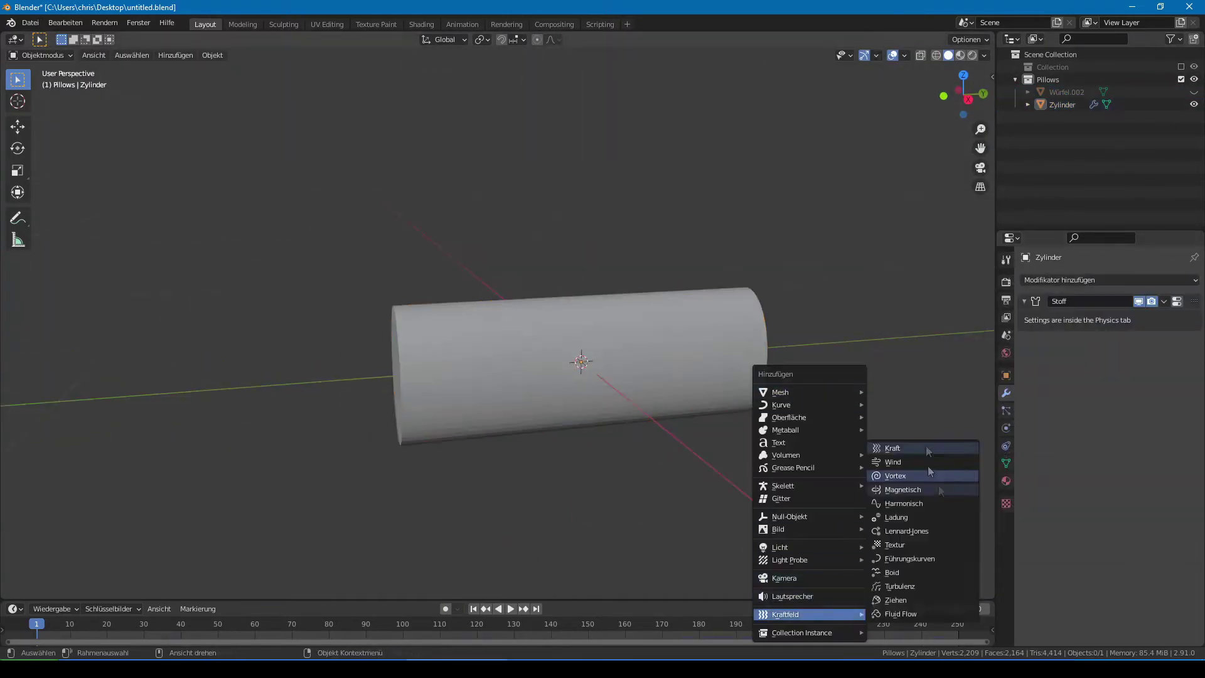
click(928, 449)
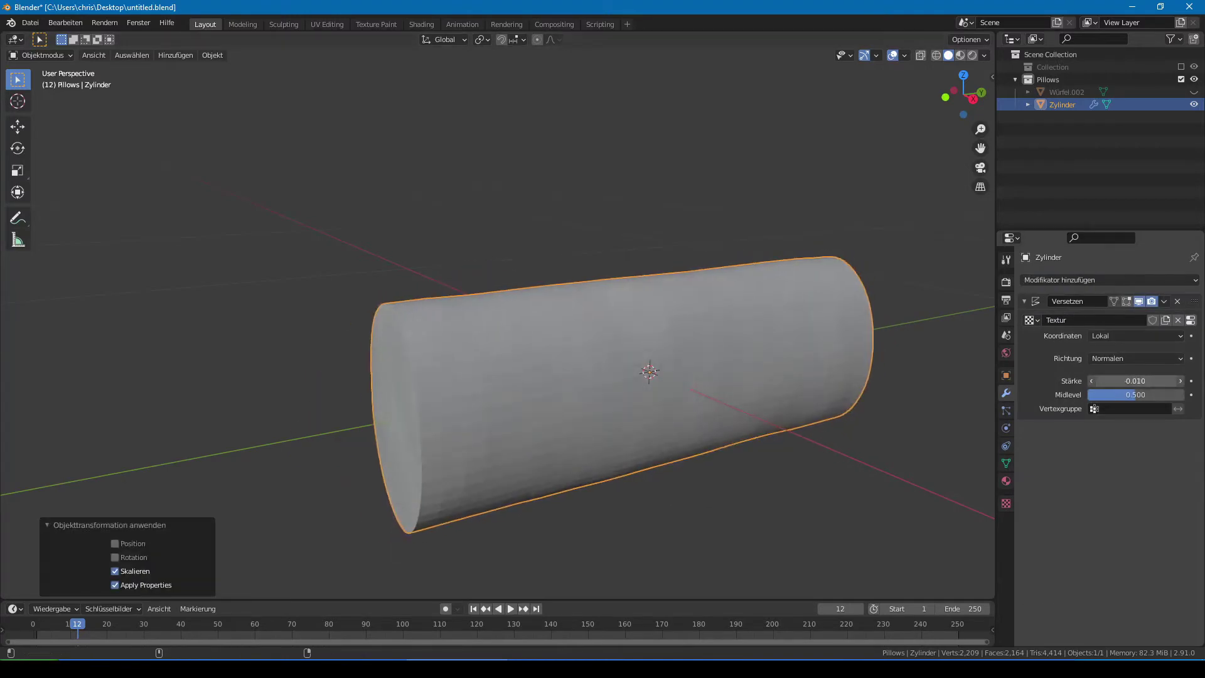
middle_drag(690, 352, 741, 369)
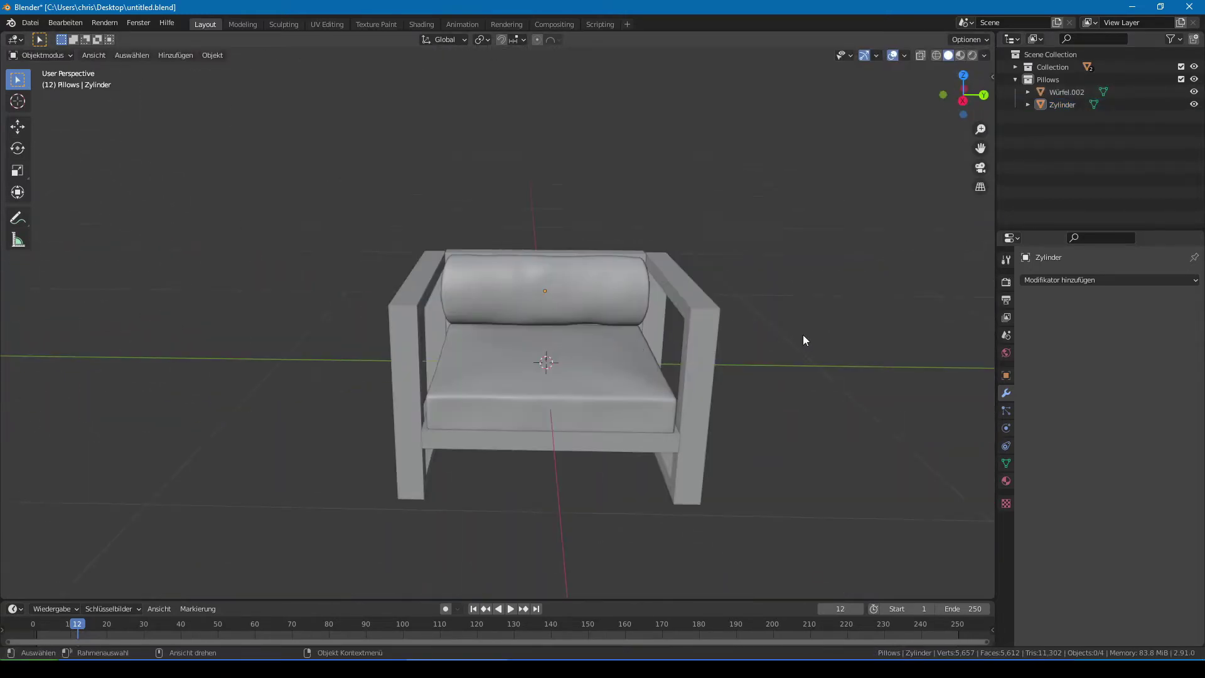
key(ctrl+s)
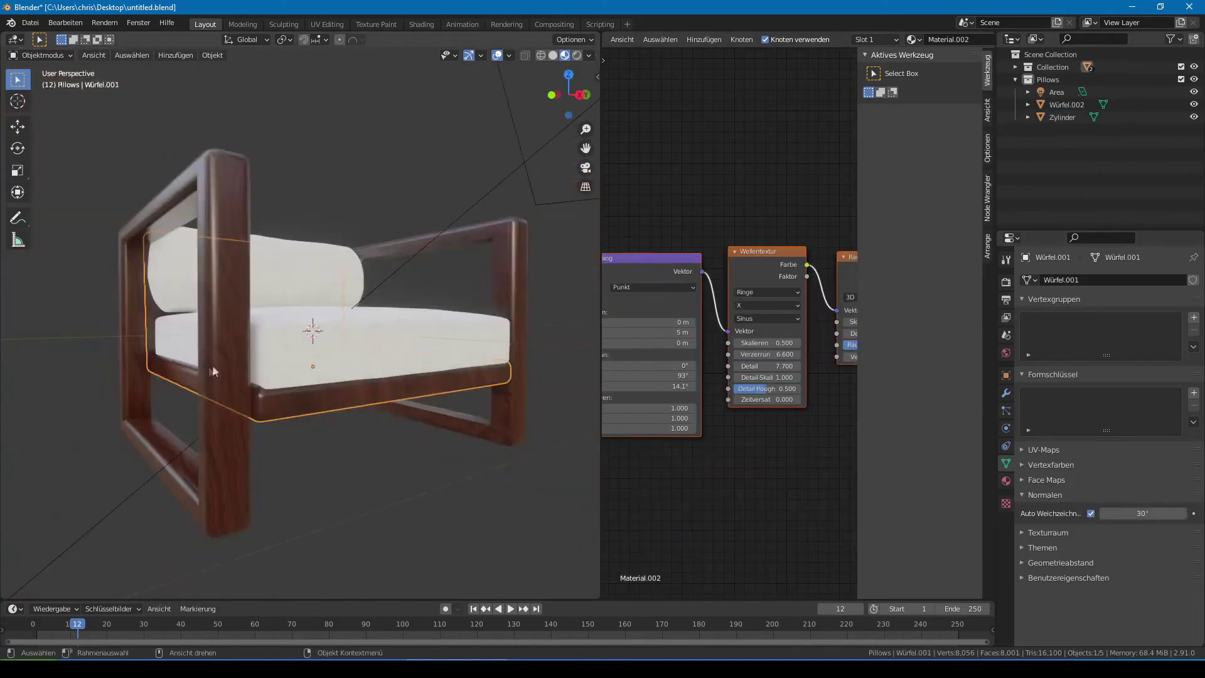
Add a floor plane, scale it up, and lower it beneath the chair
click(212, 369)
scroll(464, 420, down, 5)
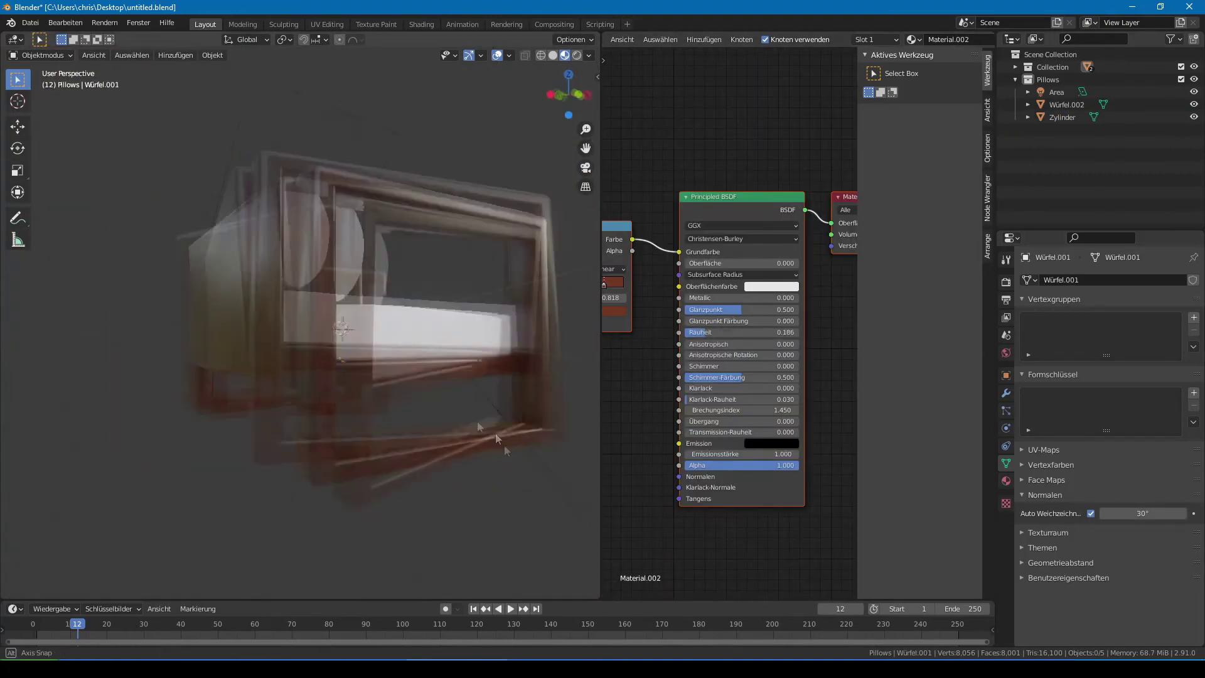
key(shift+a)
click(490, 296)
key(s)
key(Return)
key(g)
key(z)
key(Return)
key(g)
key(z)
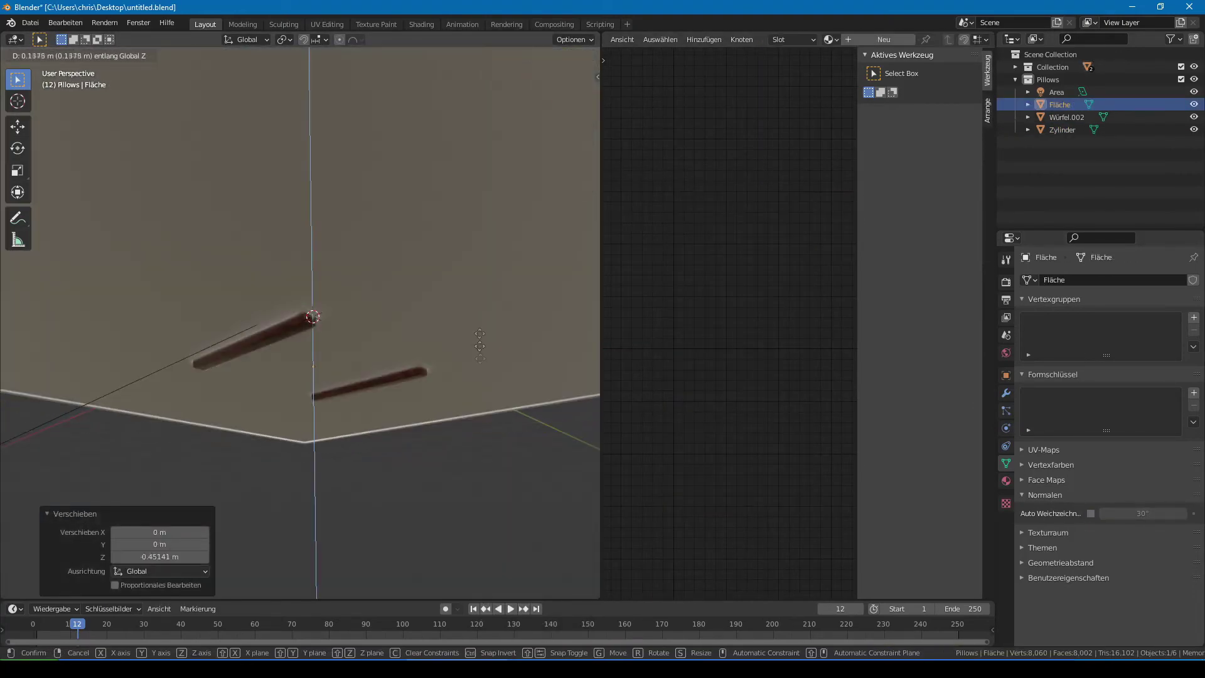
Give the floor plane a new dark brown base-colour material
middle_drag(480, 399, 179, 416)
click(884, 39)
click(772, 251)
click(834, 148)
click(778, 164)
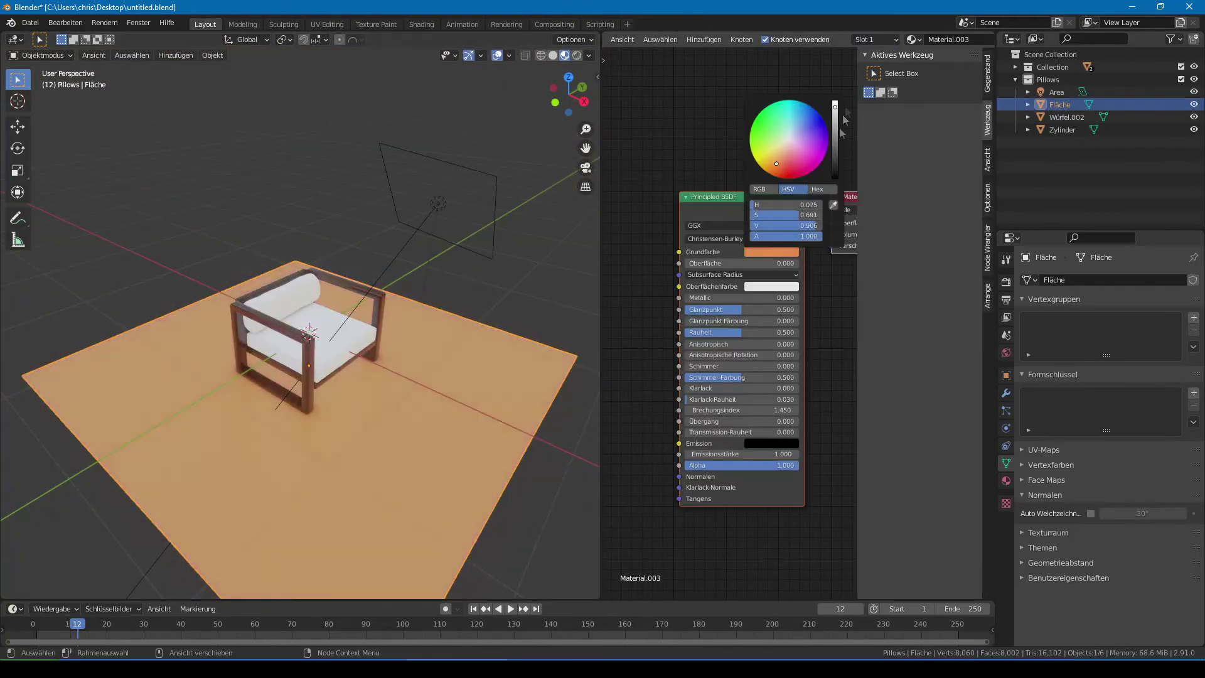
Extrude the floor's back edge about 2.14 m upward into a backdrop wall
middle_drag(376, 377, 330, 350)
key(Tab)
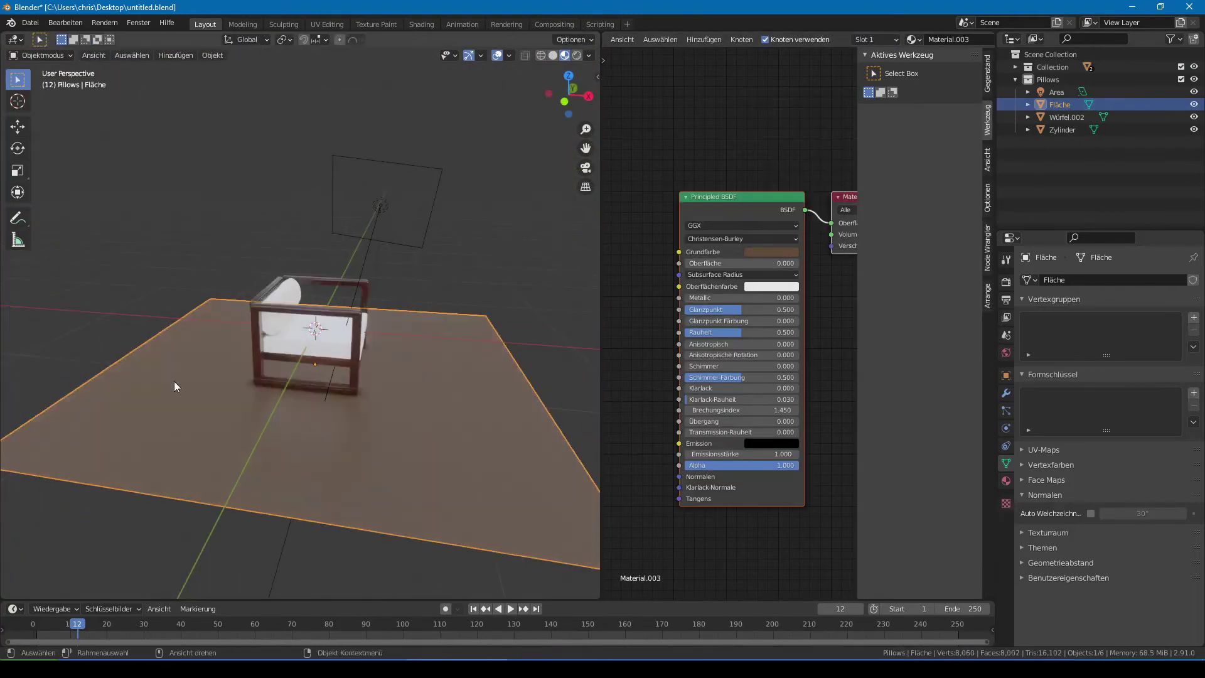
key(e)
key(Escape)
key(2)
click(119, 370)
key(e)
key(z)
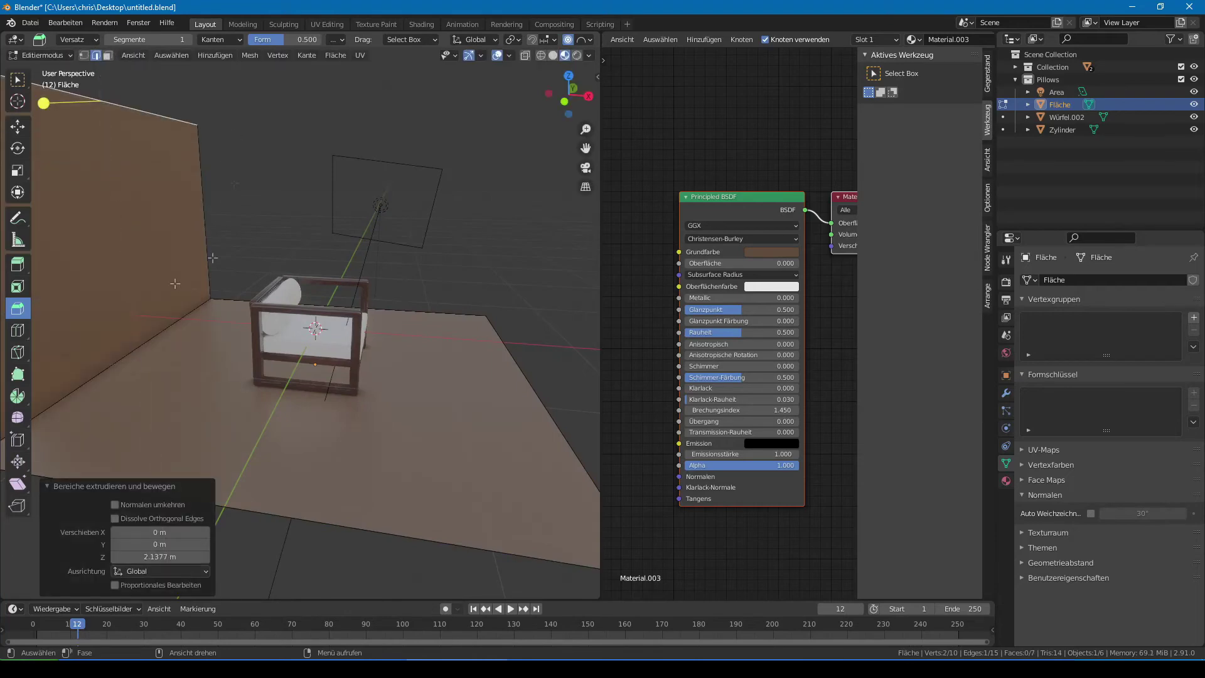
middle_drag(165, 364, 80, 388)
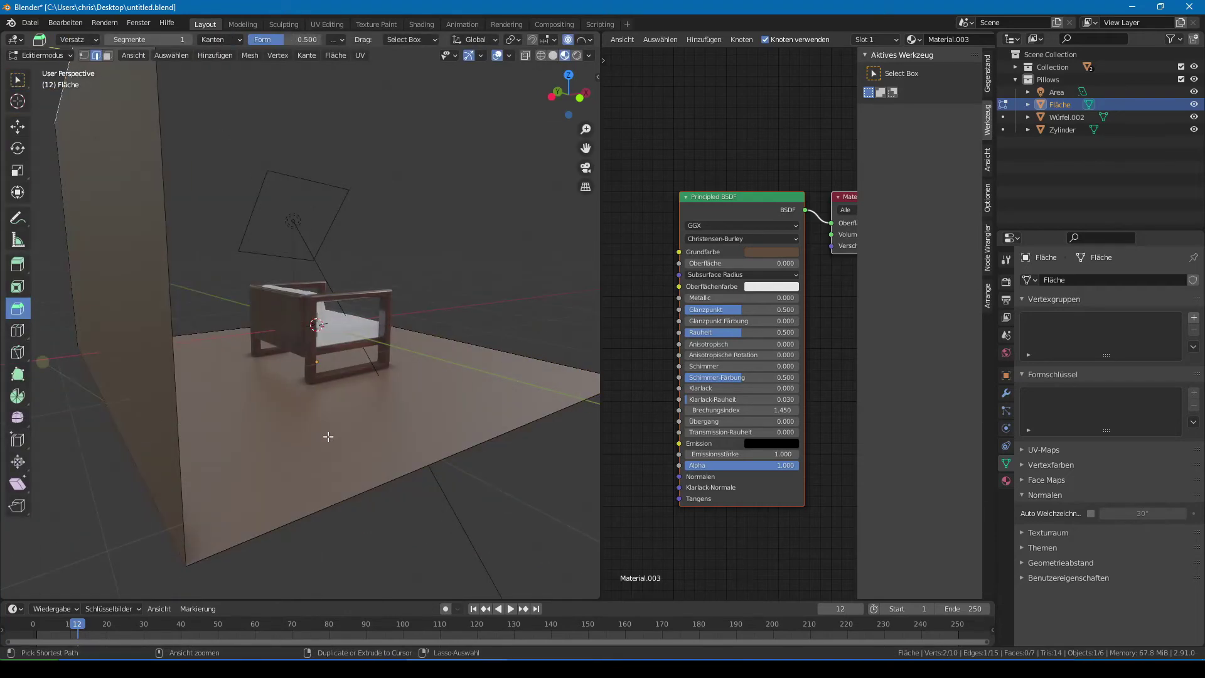
key(ctrl+z)
mouse_move(321, 447)
middle_down()
mouse_move(151, 427)
mouse_move(134, 343)
middle_up()
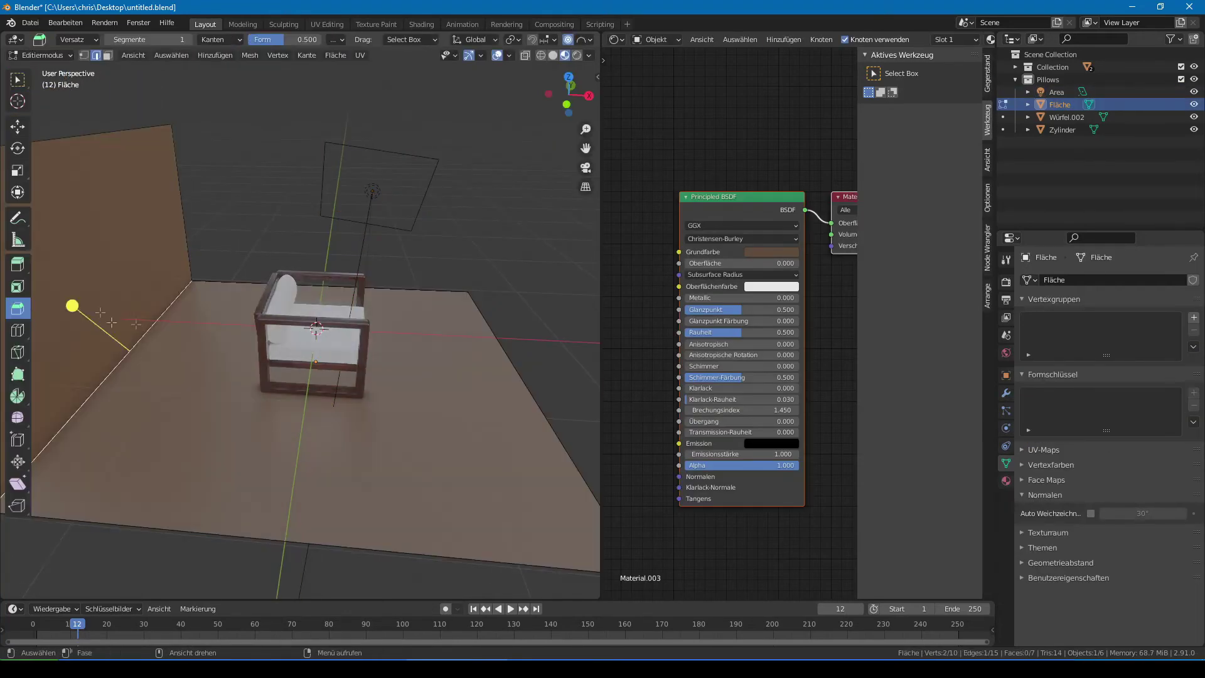